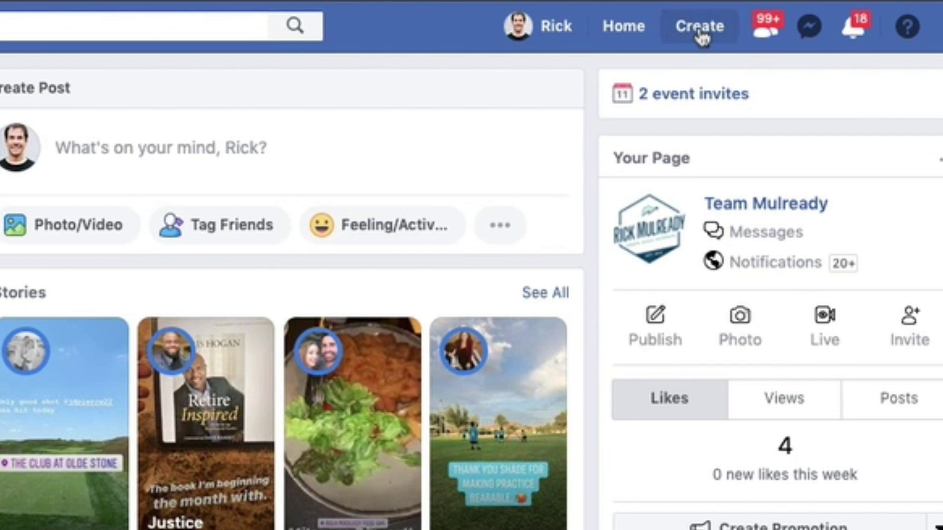
# Step: Go to Ads Manager and start a new campaign, starting over instead of continuing the saved draft
pyautogui.click(699, 28)
pyautogui.scroll(-1, 701, 37)
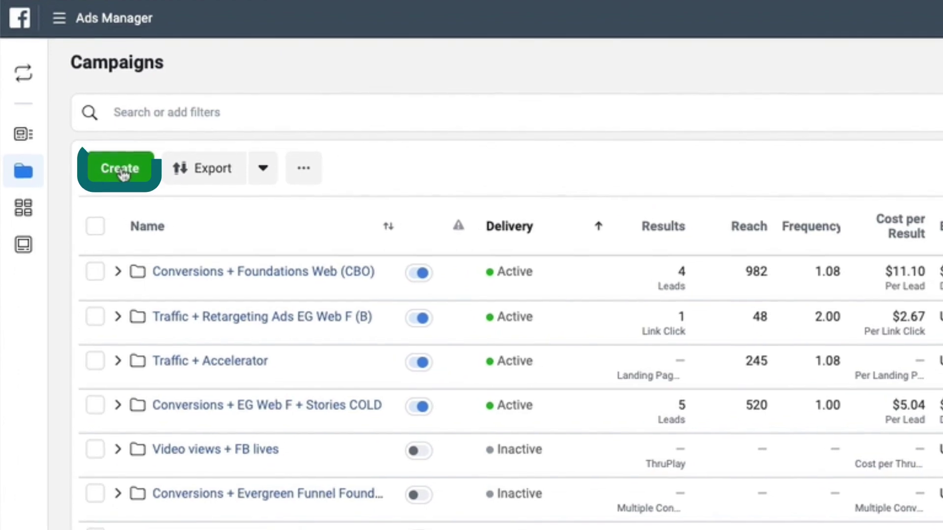
pyautogui.click(123, 177)
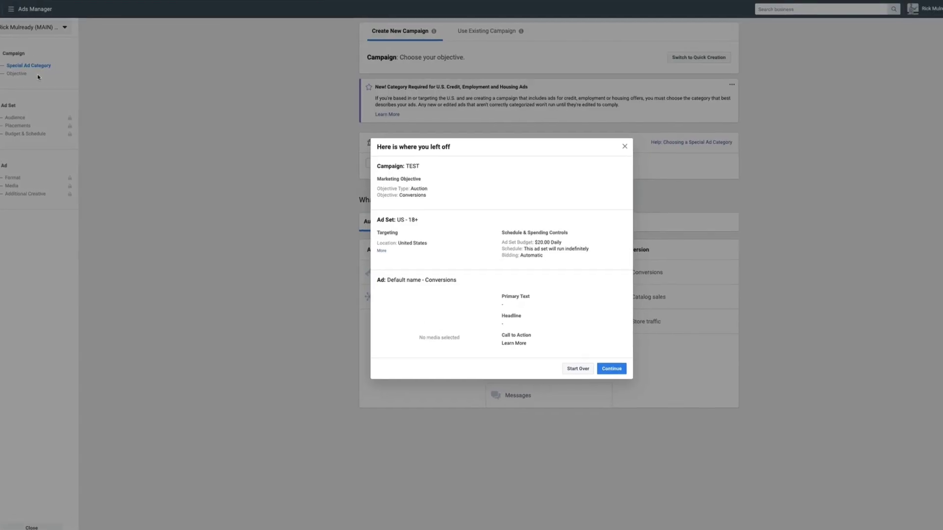
pyautogui.click(569, 379)
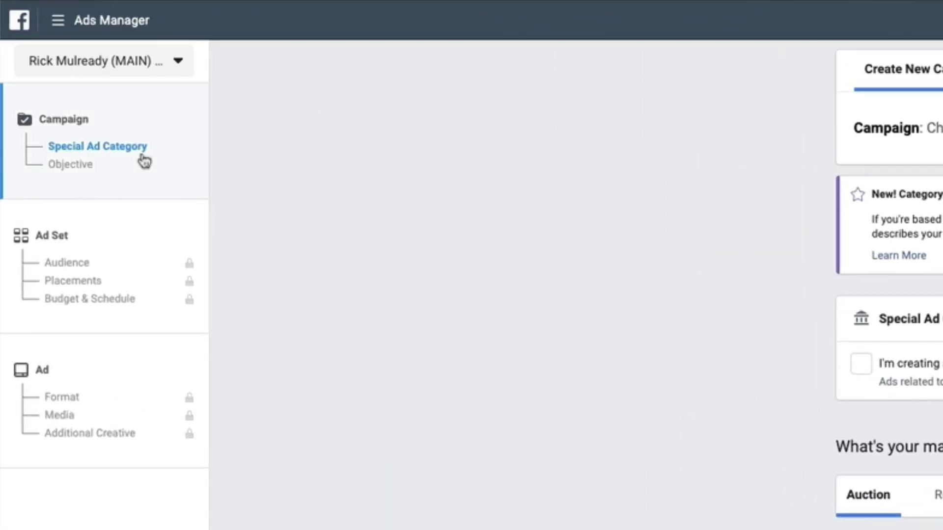
# Step: Choose the Conversions marketing objective, name the campaign "Test SME Lead Generation Sept 2019" and continue to the ad set
pyautogui.moveTo(97, 403)
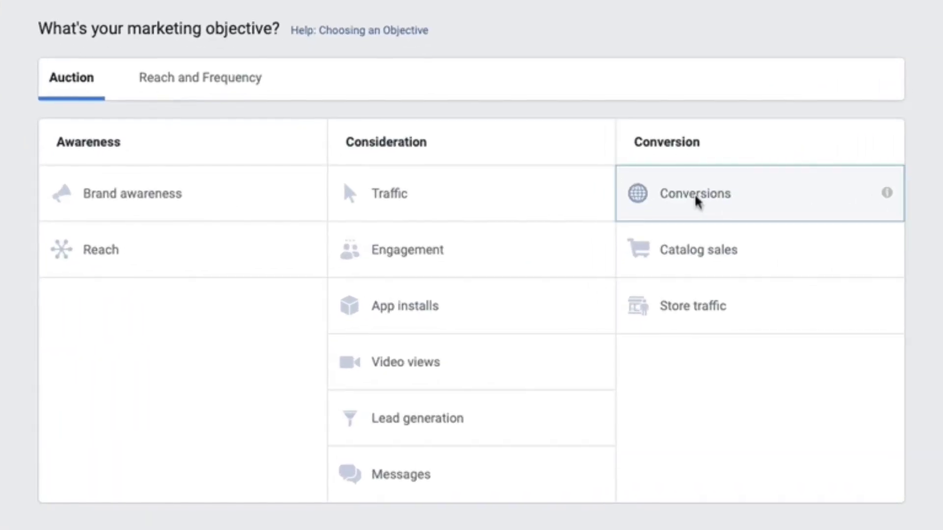
pyautogui.click(696, 198)
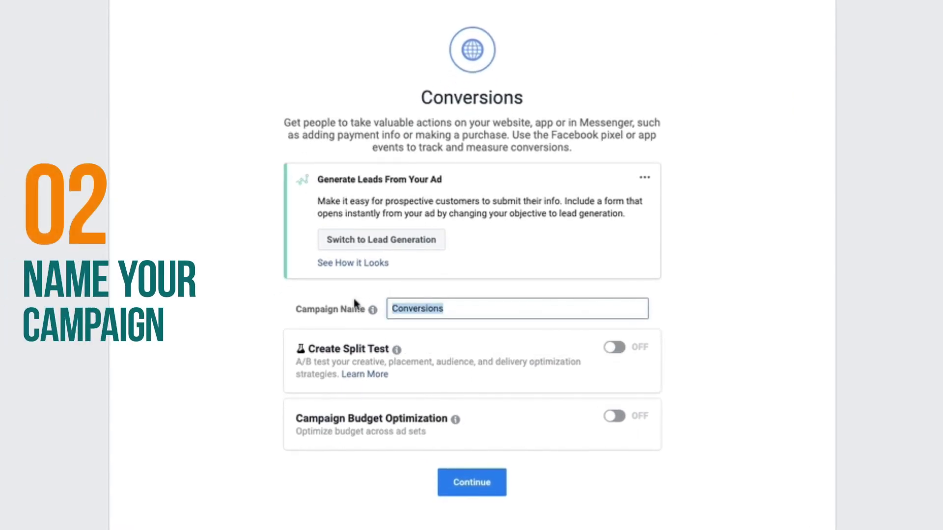
pyautogui.write('Test ')
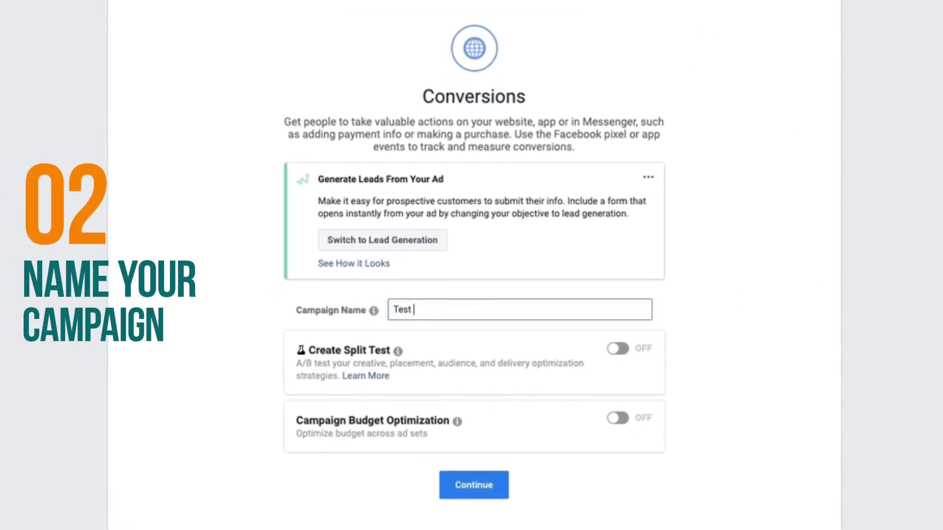
pyautogui.write('SME Lead Generation Sept 2019')
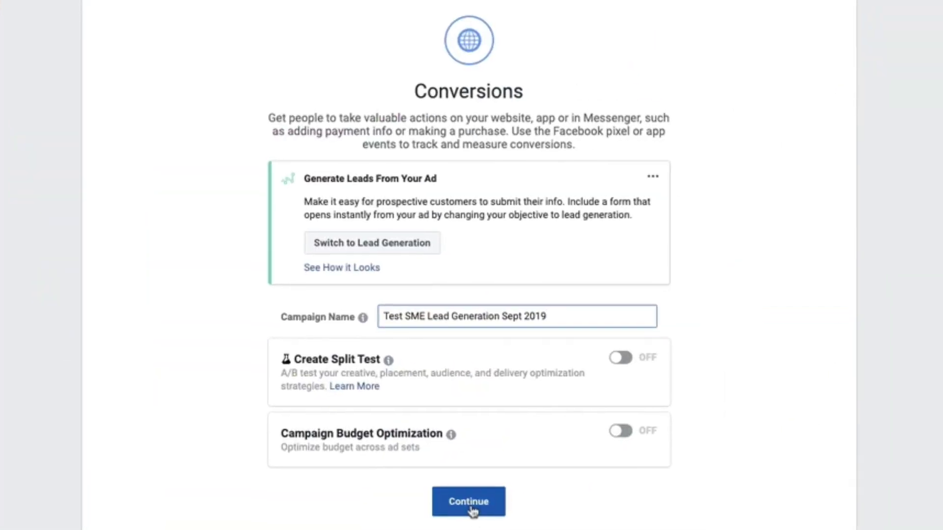
pyautogui.click(468, 505)
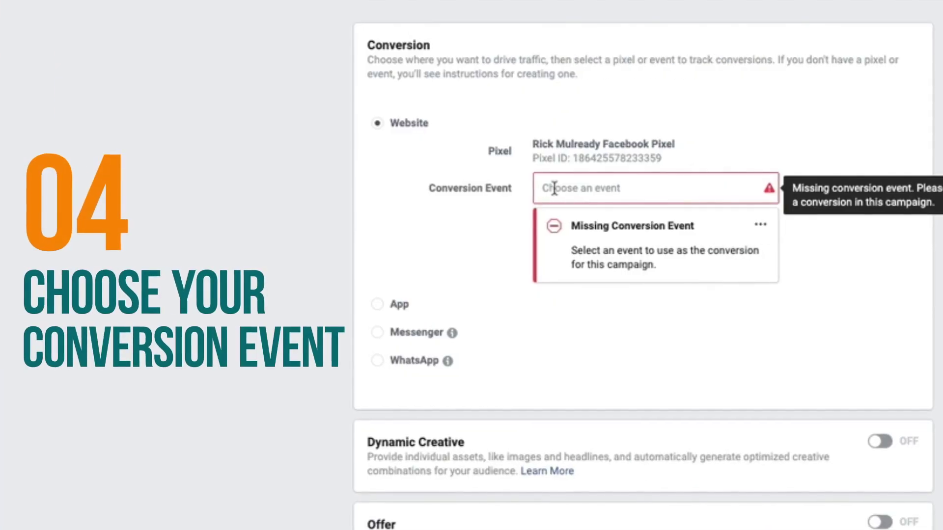
# Step: Set the website conversion event to "Lead: 60 Second Diagnosis Checklist Download"
pyautogui.click(555, 188)
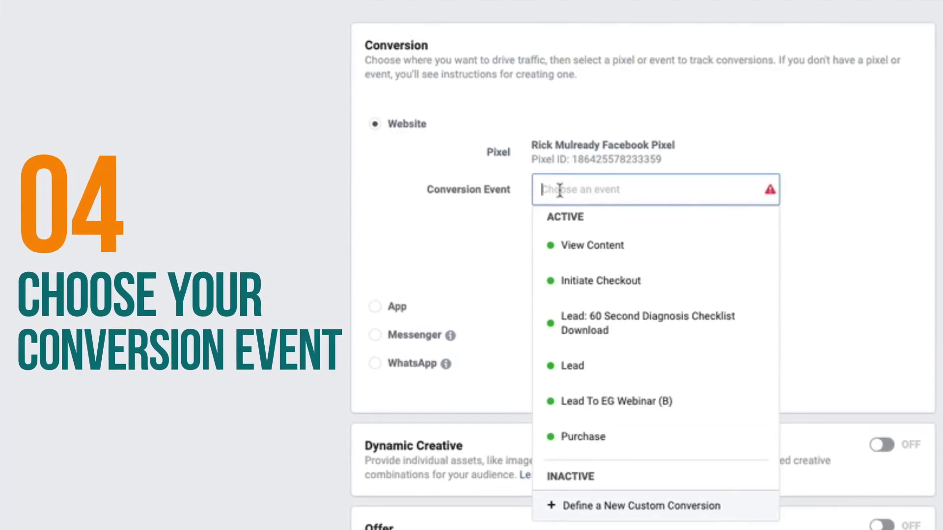
pyautogui.moveTo(579, 326)
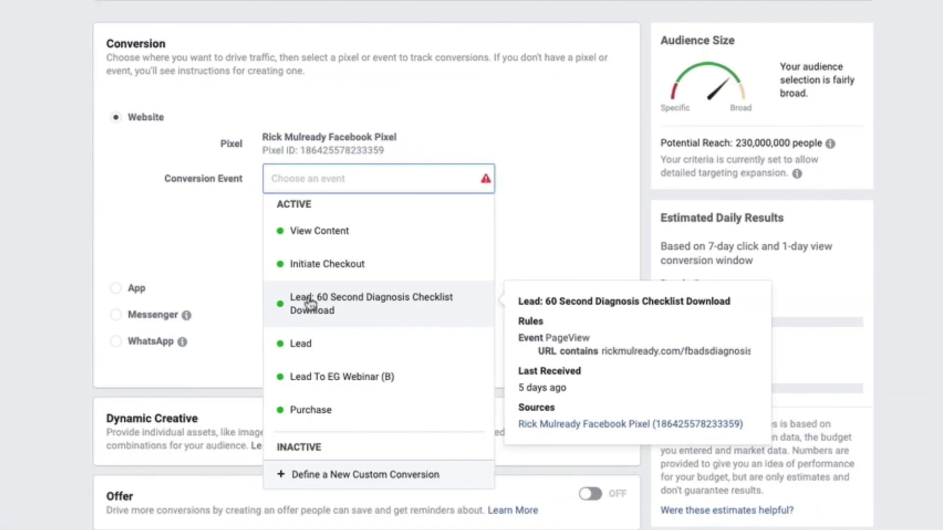
pyautogui.click(309, 303)
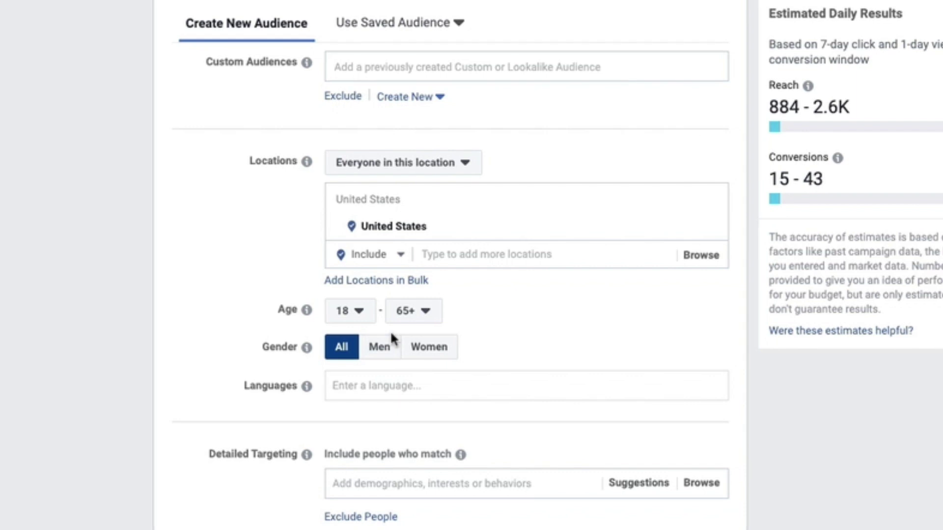
# Step: Set the audience's minimum age to 25 and add the country Canada to the targeted locations
pyautogui.click(357, 317)
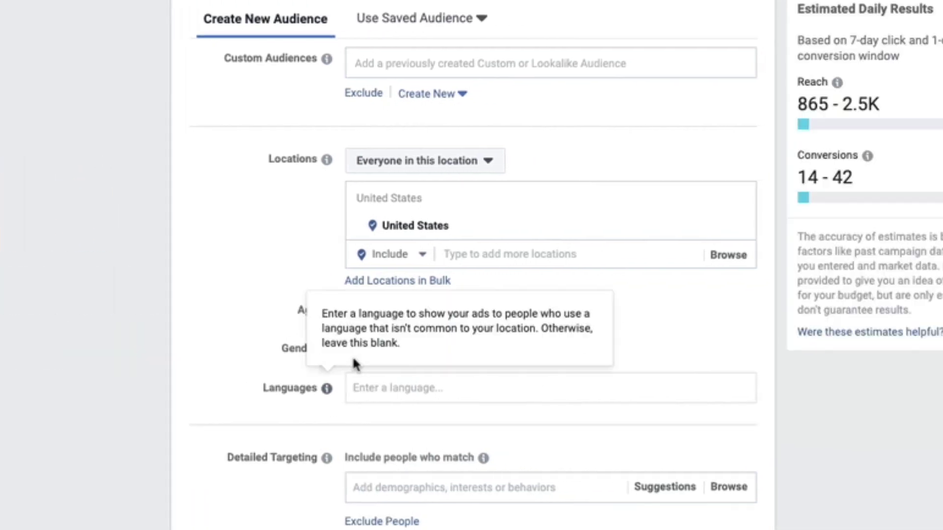
pyautogui.click(461, 259)
pyautogui.write('Canada')
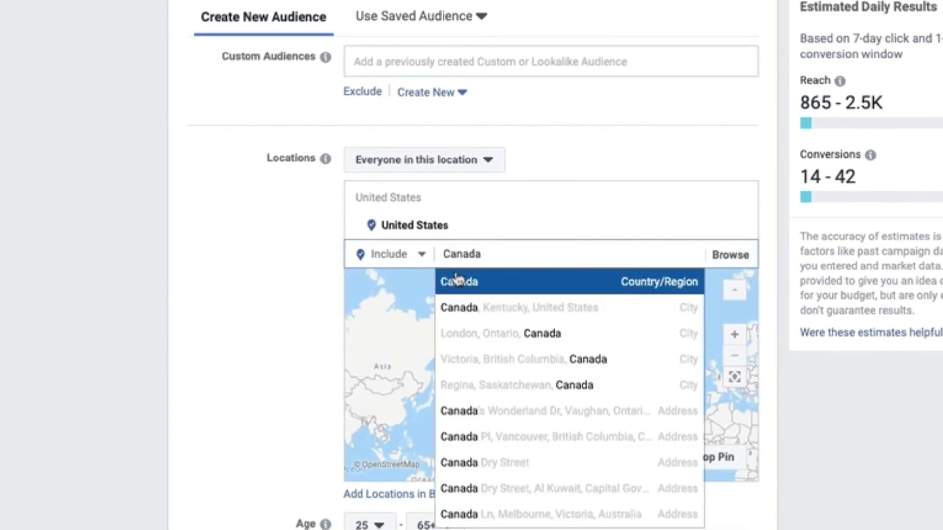
pyautogui.click(456, 284)
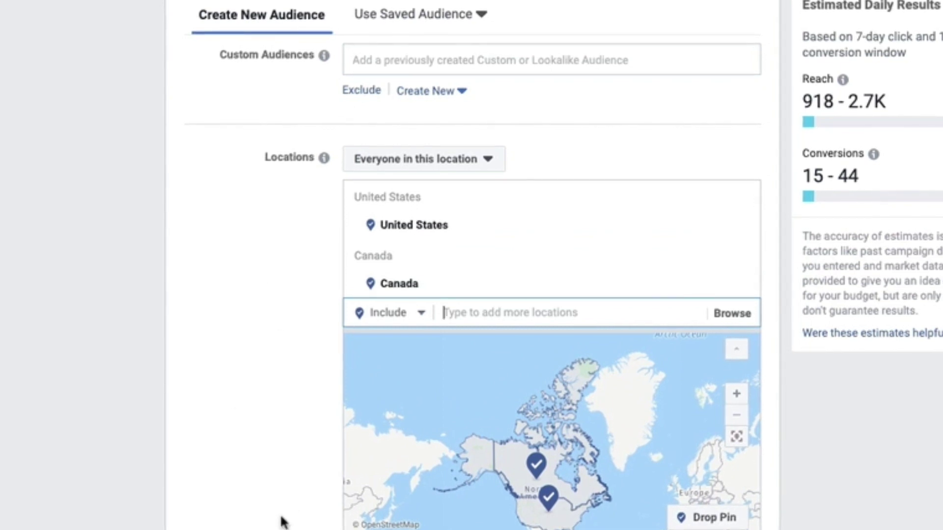
# Step: Add the interests Social Media Examiner and Mari Smith to the audience's detailed targeting
pyautogui.scroll(3, 285, 510)
pyautogui.scroll(-8, 285, 520)
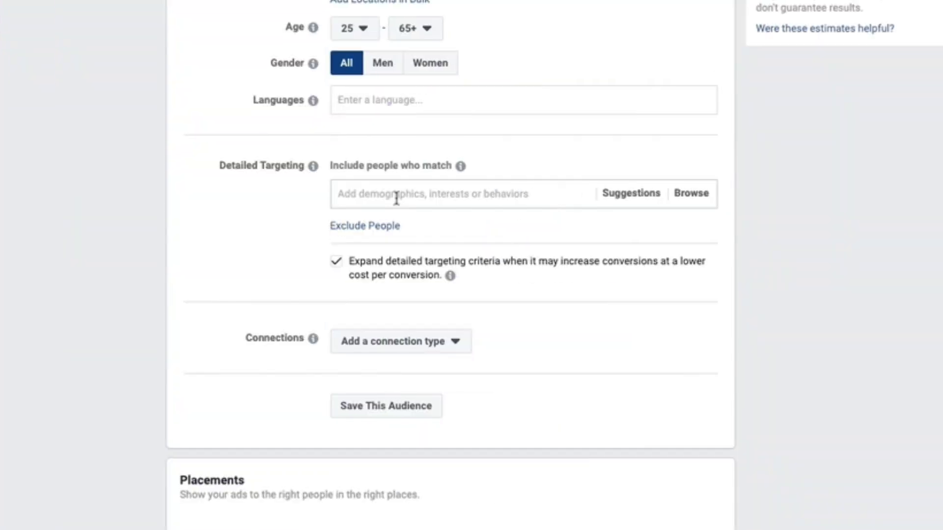
pyautogui.write('Social Media Examin')
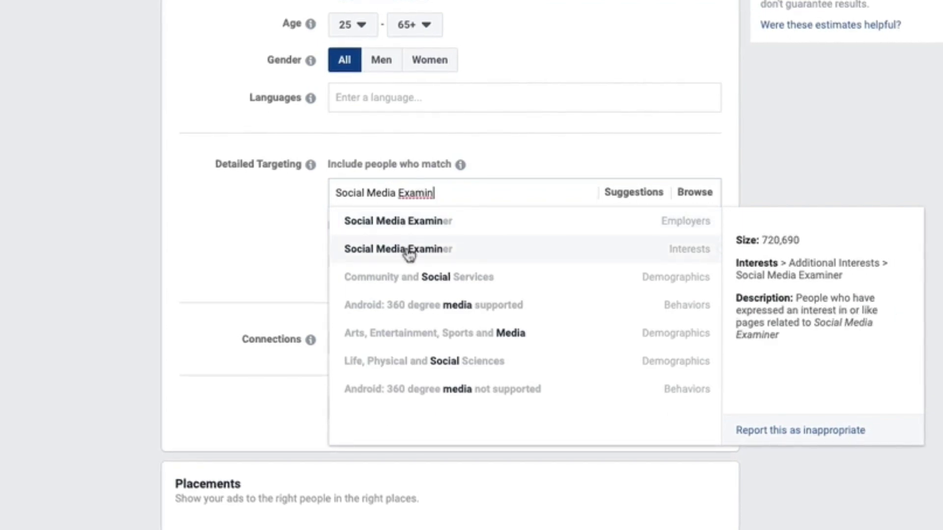
pyautogui.click(409, 250)
pyautogui.click(264, 251)
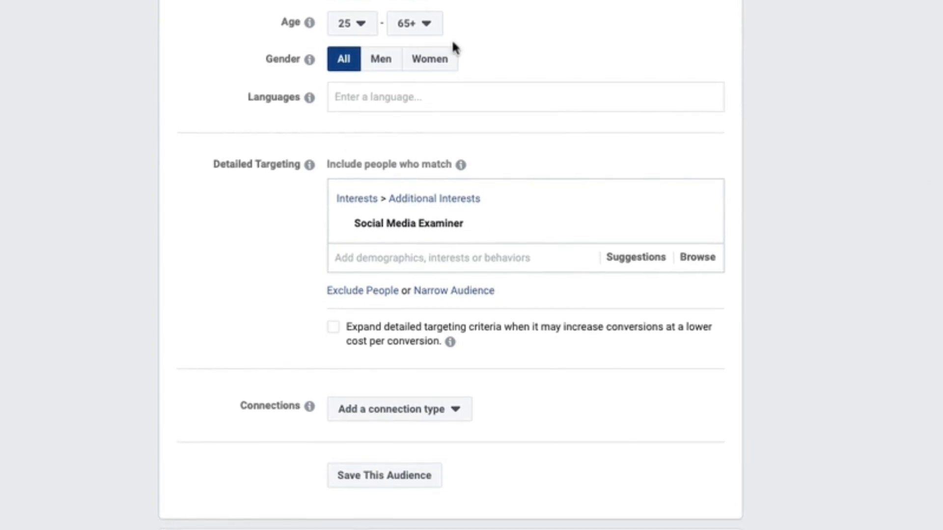
pyautogui.moveTo(376, 234)
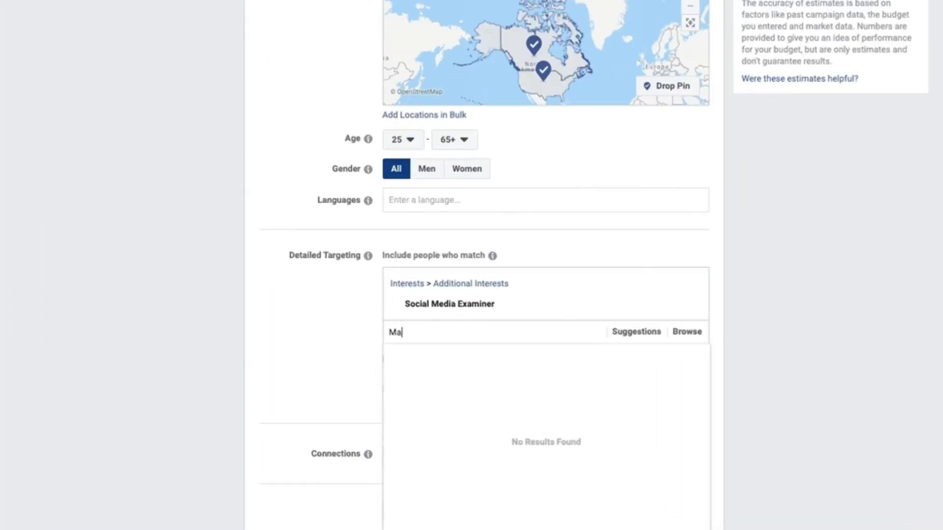
pyautogui.write('i Smith')
pyautogui.click(187, 282)
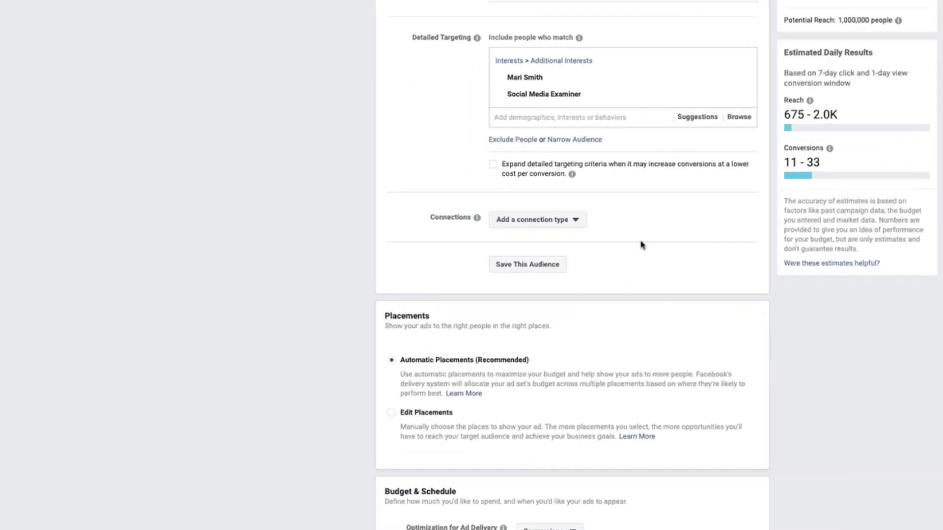
# Step: Add a Facebook Pages connection that excludes people who like the advertiser's own Page
pyautogui.moveTo(475, 216)
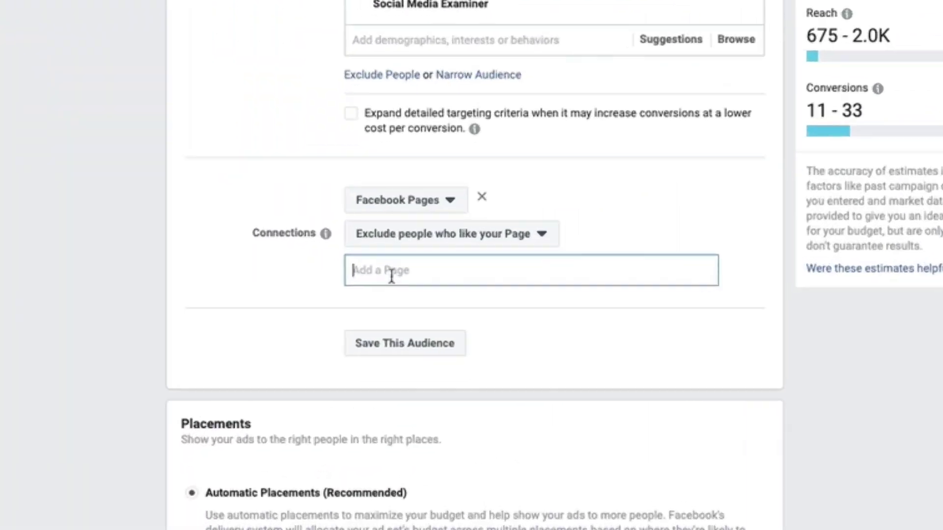
pyautogui.write('Rick')
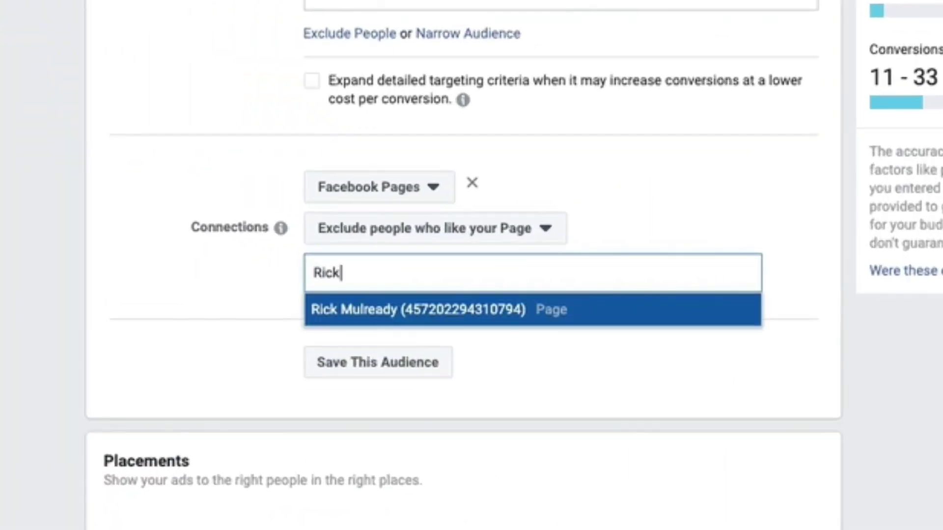
pyautogui.press('Return')
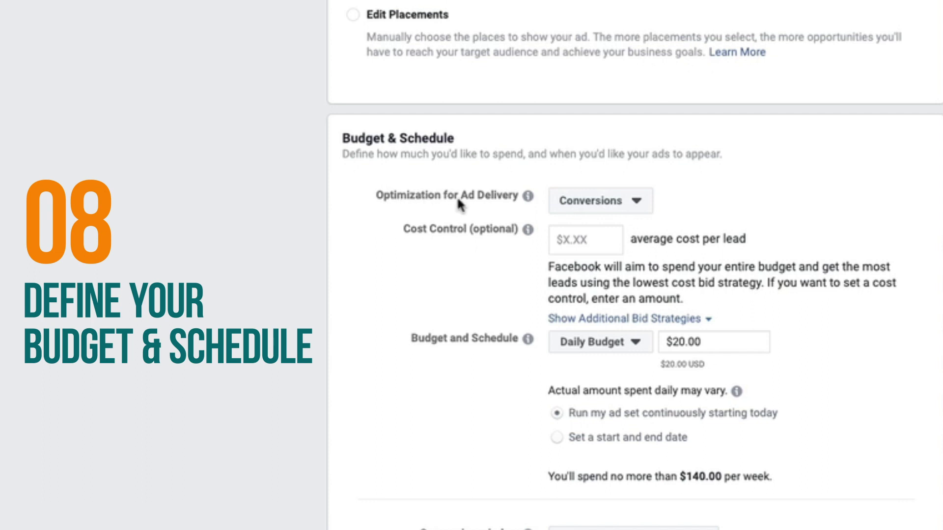
# Step: Choose Conversions as the ad delivery optimization and keep the budget type at Daily Budget
pyautogui.click(603, 203)
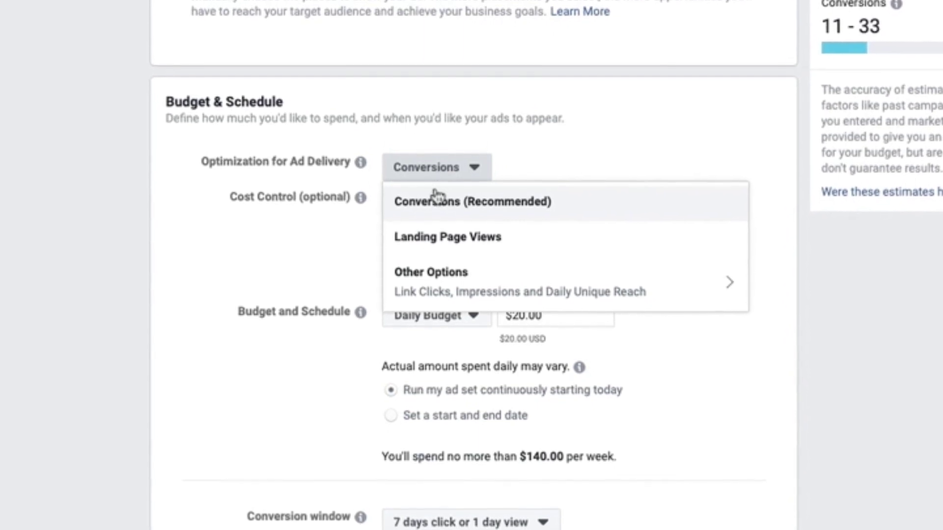
pyautogui.click(432, 206)
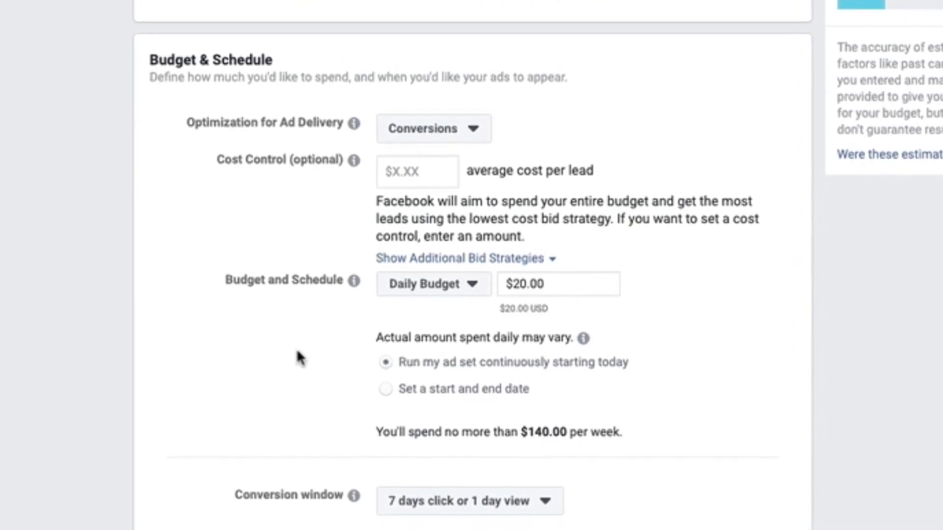
pyautogui.click(442, 287)
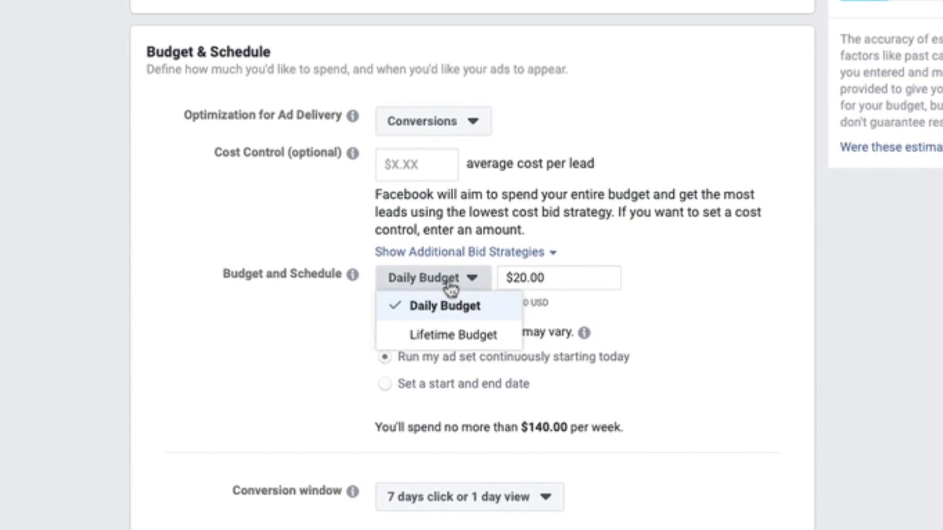
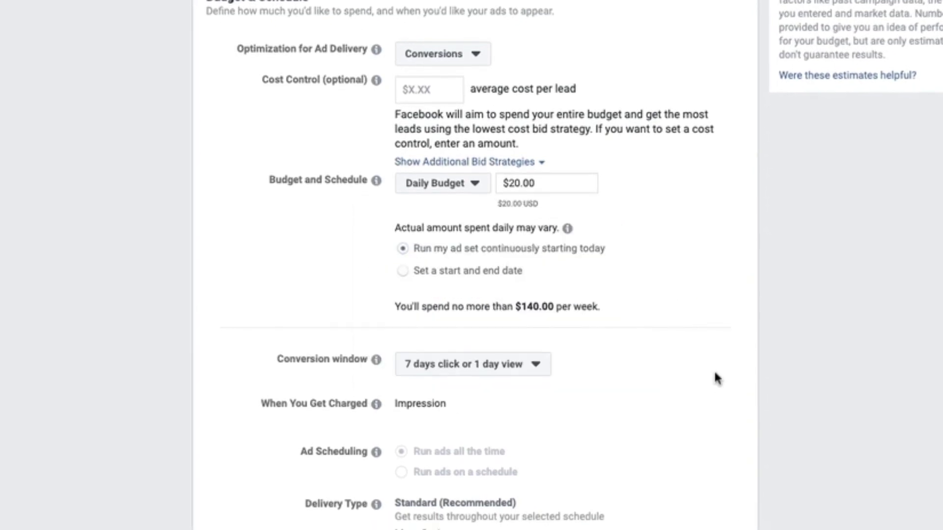
# Step: Set the conversion window to 1 day click and continue to the ad setup
pyautogui.click(526, 372)
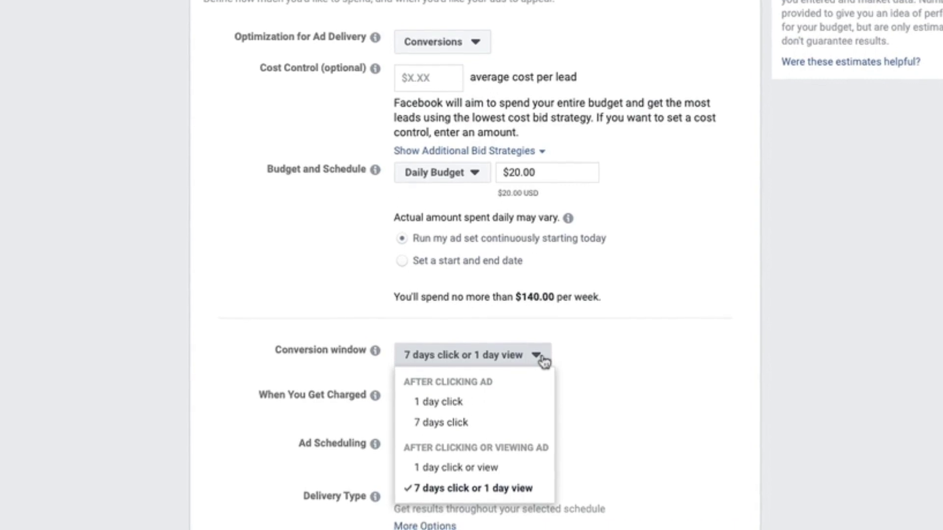
pyautogui.click(447, 402)
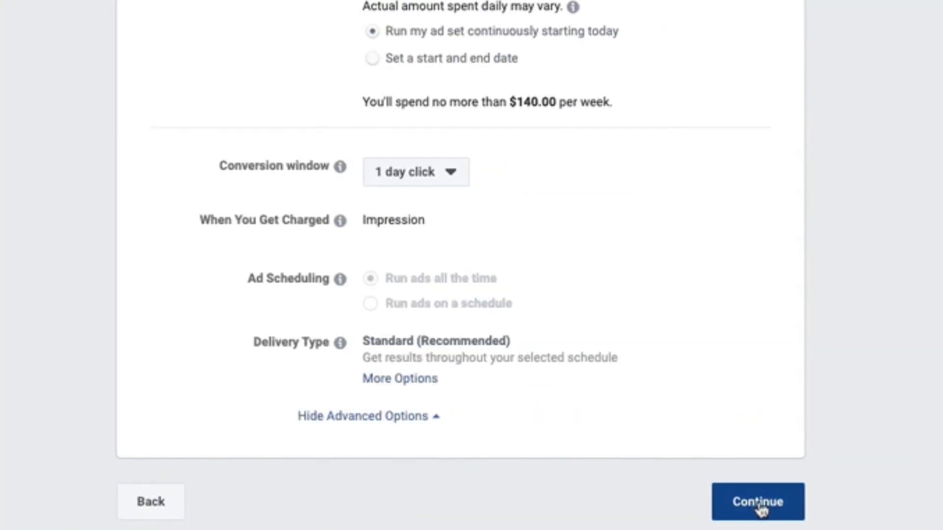
pyautogui.click(759, 503)
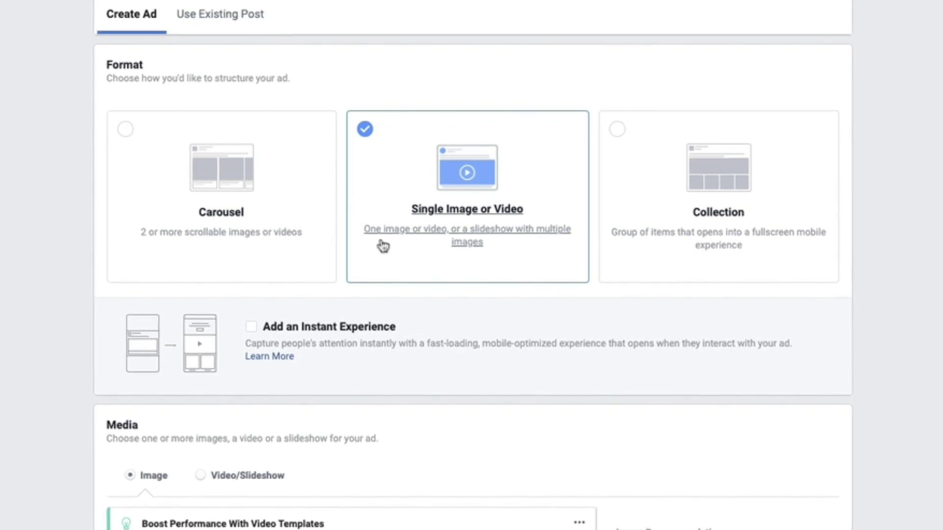
# Step: Add the 1080 × 1080 image "Copy of Artboard 3 (1).png" from the account's image library as the ad's media
pyautogui.scroll(-8, 383, 246)
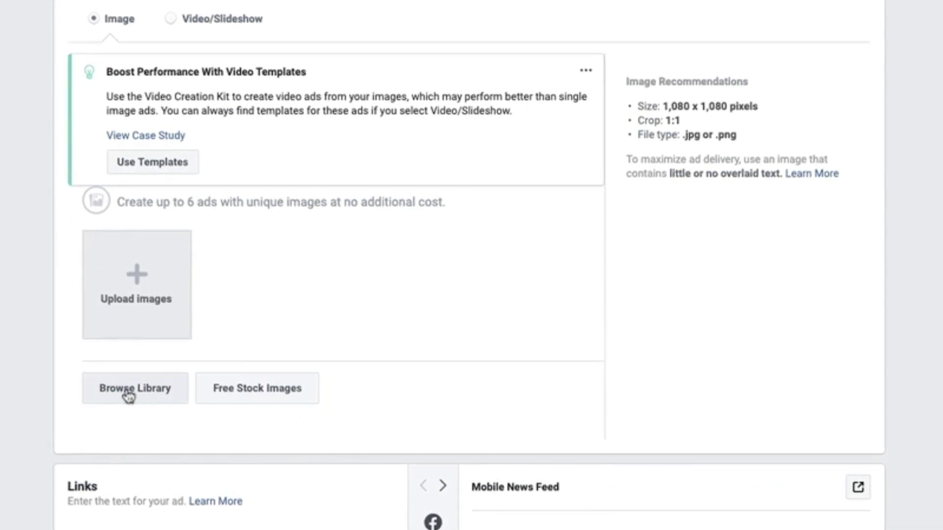
pyautogui.click(129, 393)
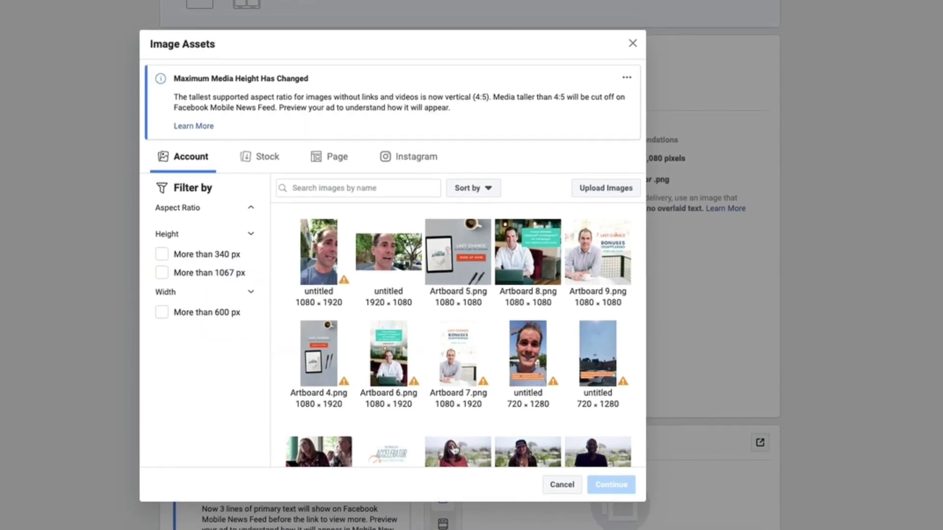
pyautogui.scroll(-1, 412, 320)
pyautogui.scroll(-4, 413, 318)
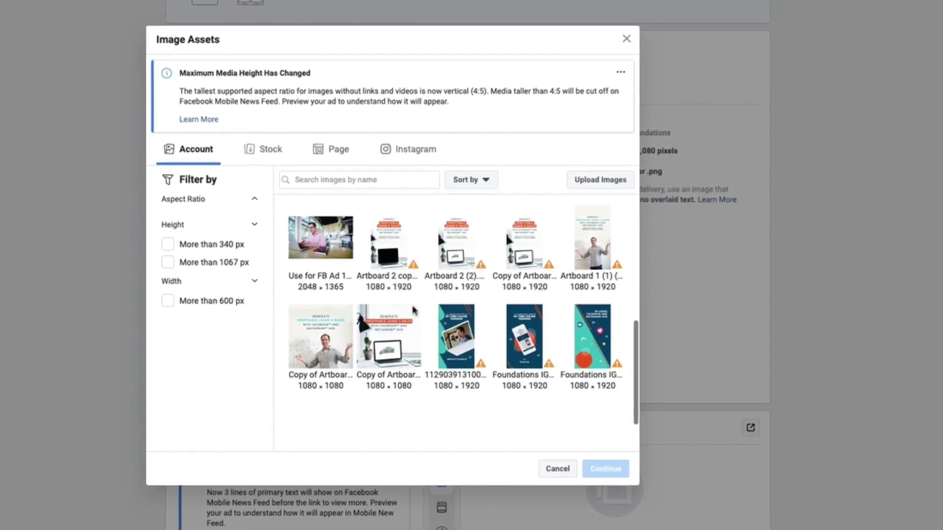
pyautogui.click(321, 342)
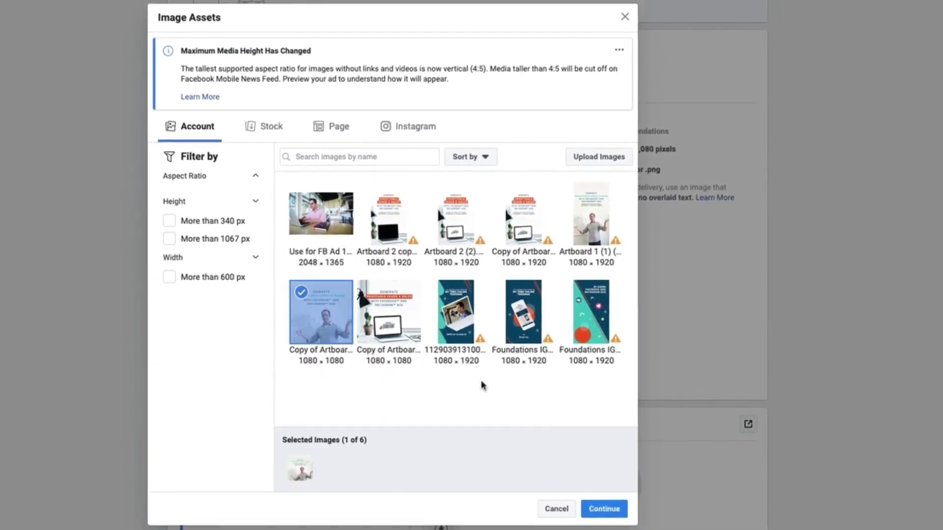
pyautogui.click(605, 508)
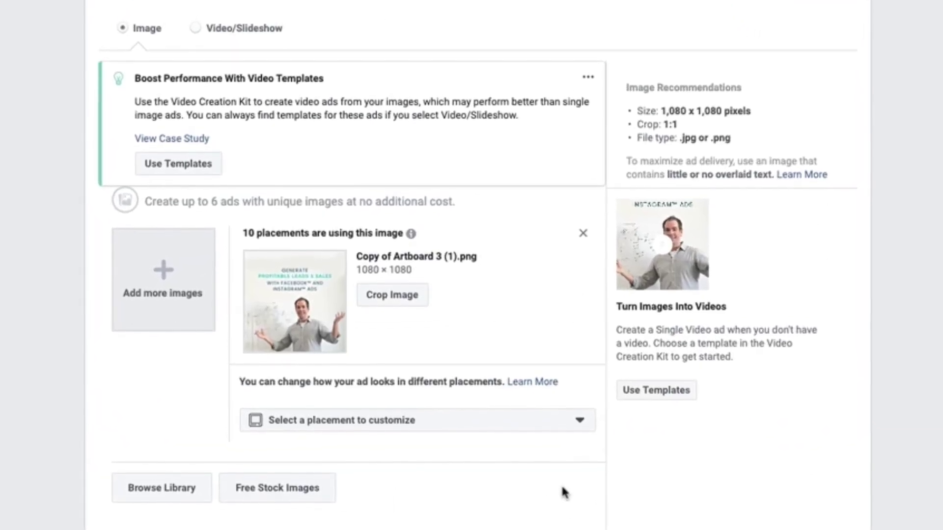
# Step: Enter "test ad copy" as the ad's primary text, "Test Headline Goes Here" as the headline and "Test description" as the description
pyautogui.scroll(-10, 555, 358)
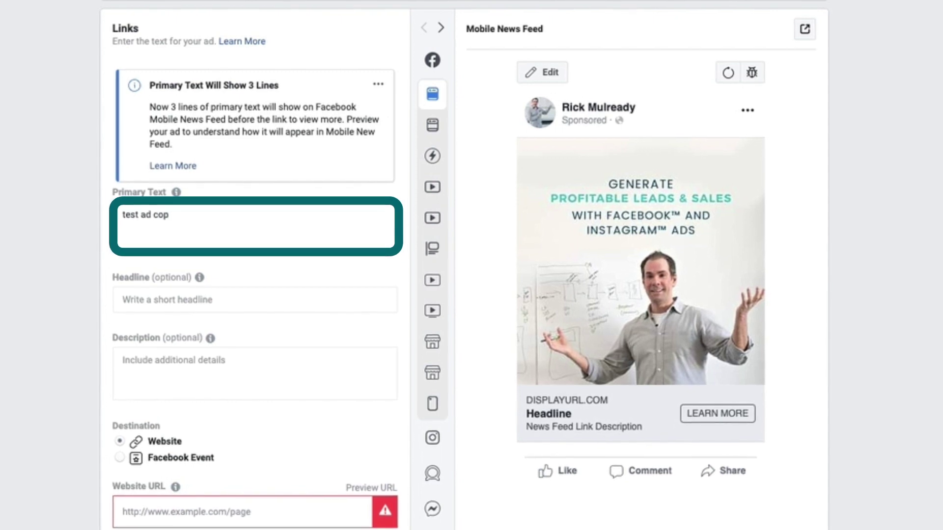
pyautogui.write('y')
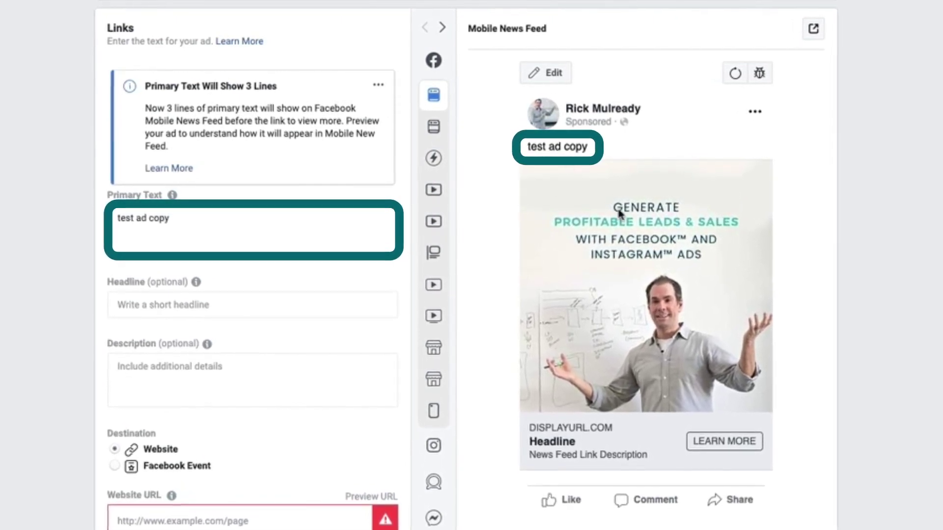
pyautogui.click(140, 307)
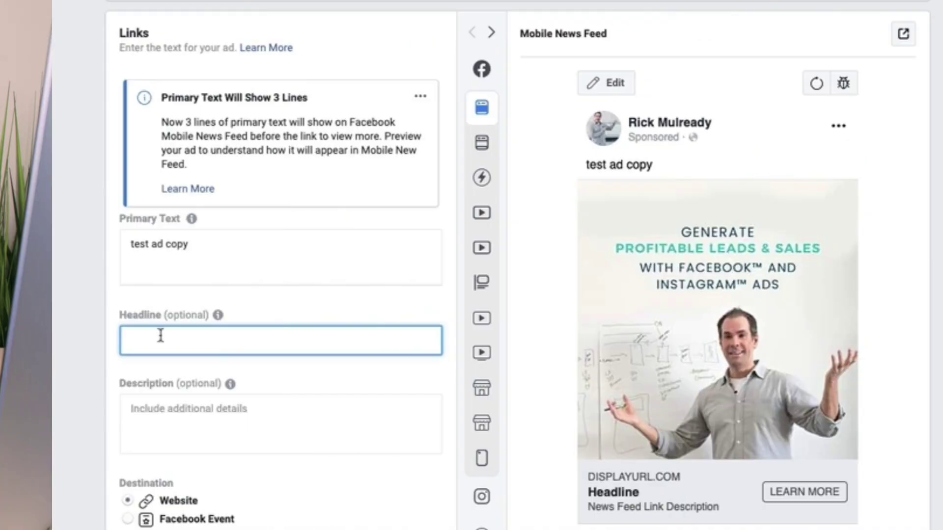
pyautogui.write('Test Headline Goes Here')
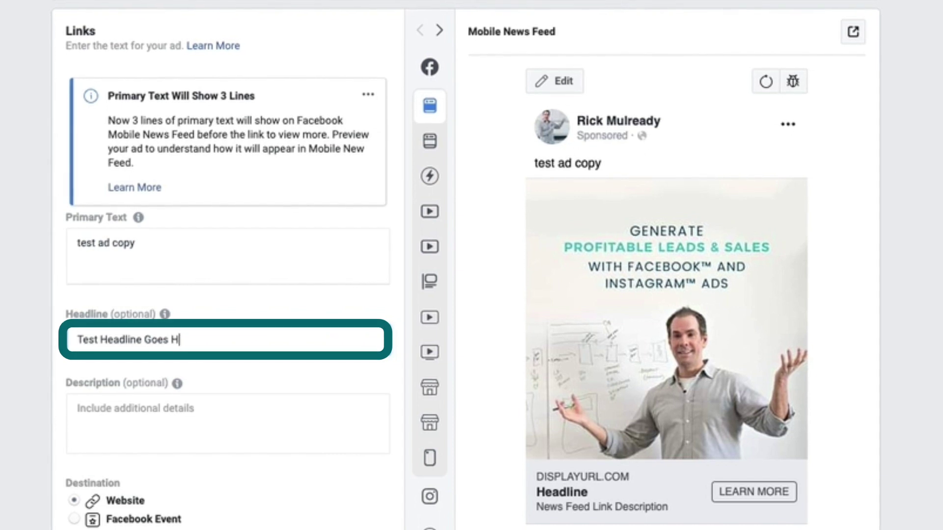
pyautogui.click(109, 421)
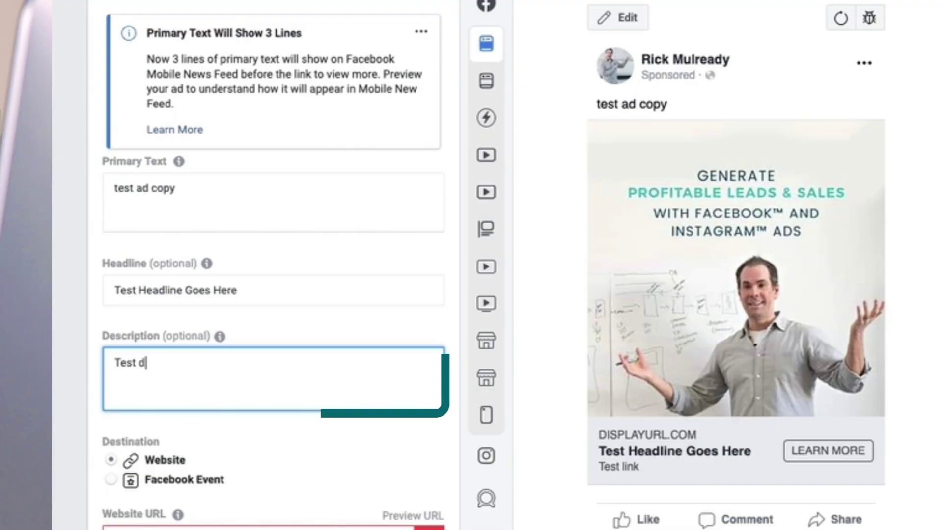
pyautogui.write('escription')
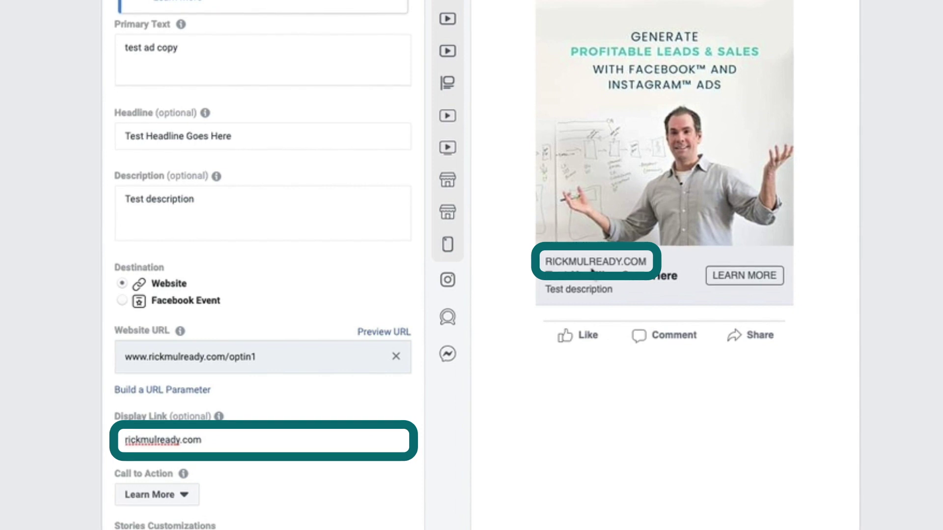
# Step: Review the available call-to-action choices for the ad and keep Learn More
pyautogui.scroll(-5, 190, 373)
pyautogui.click(191, 269)
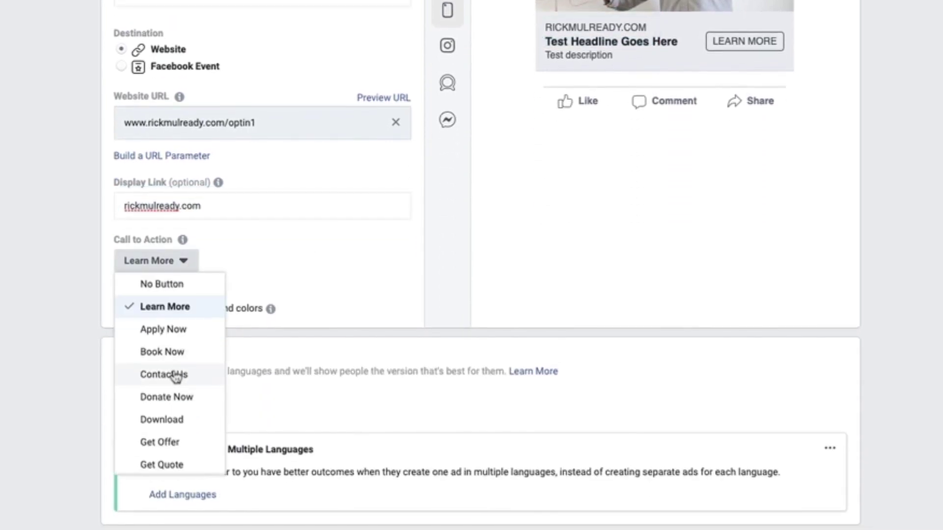
pyautogui.scroll(-3, 175, 378)
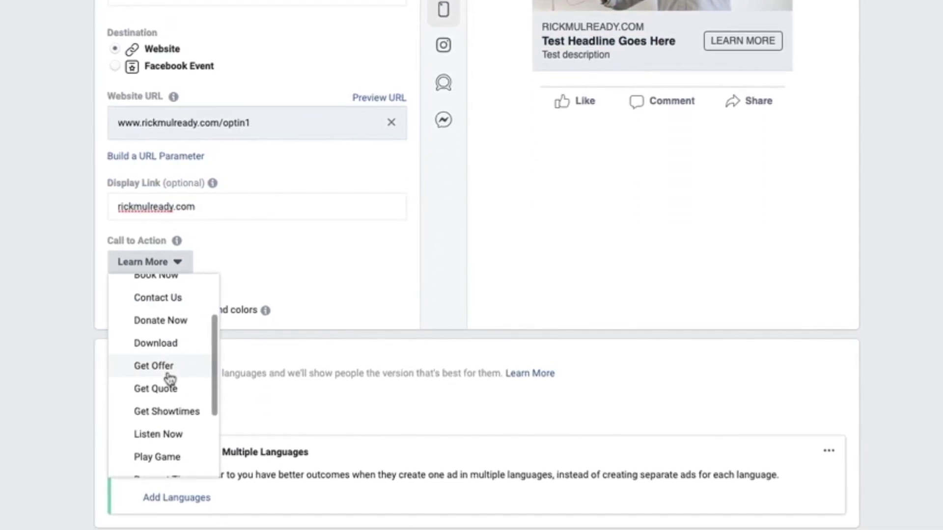
pyautogui.scroll(3, 166, 379)
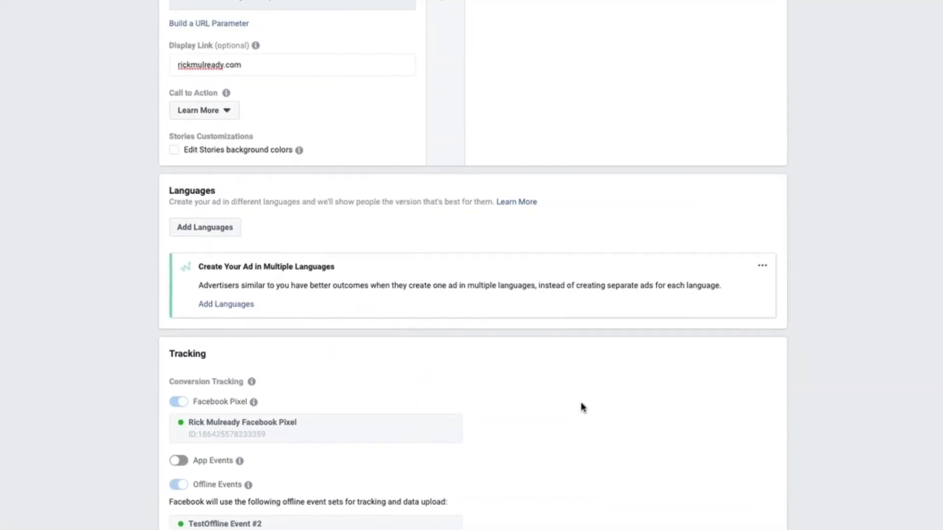
# Step: Review the ad's language options and its conversion tracking settings for the Facebook Pixel, App Events and Offline Events
pyautogui.scroll(-5, 583, 411)
pyautogui.scroll(-2, 585, 506)
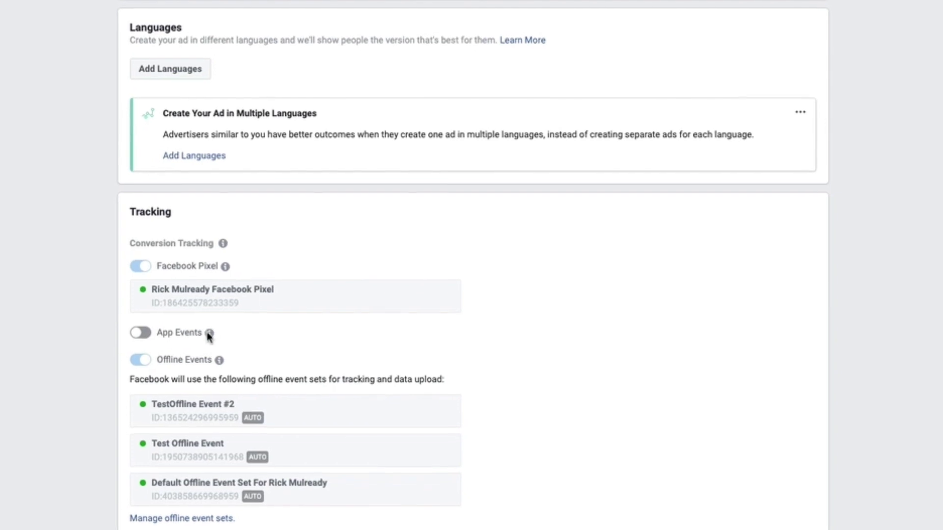
pyautogui.moveTo(213, 328)
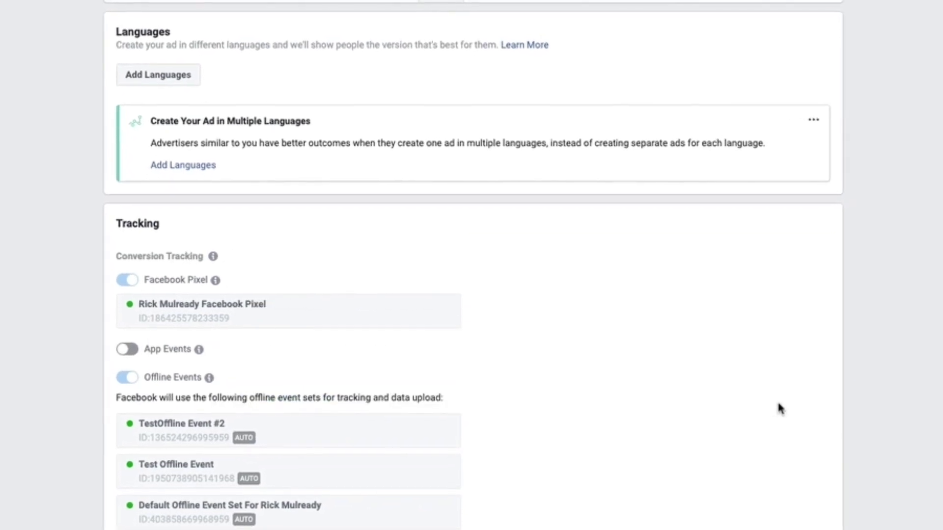
# Step: Preview the ad in the Desktop News Feed and Desktop Right Column placements
pyautogui.scroll(7, 676, 289)
pyautogui.scroll(12, 677, 289)
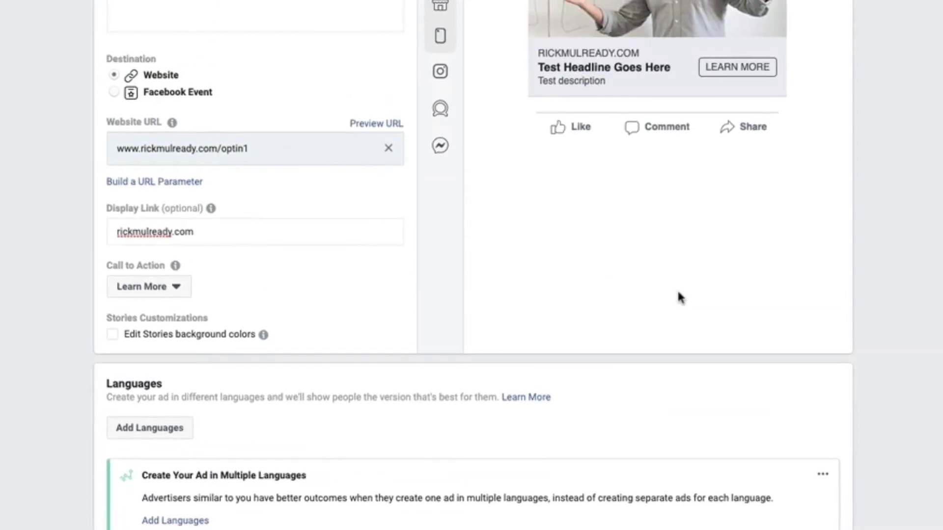
pyautogui.scroll(6, 682, 299)
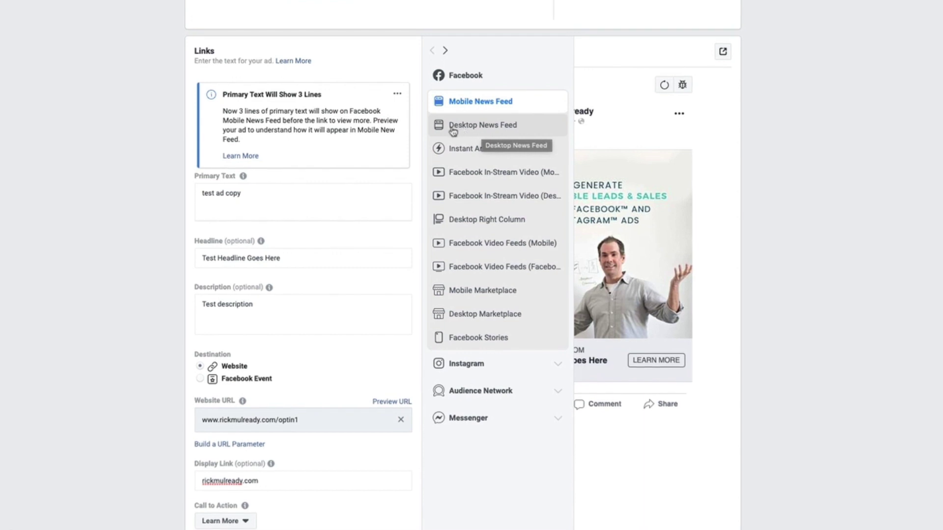
pyautogui.click(473, 130)
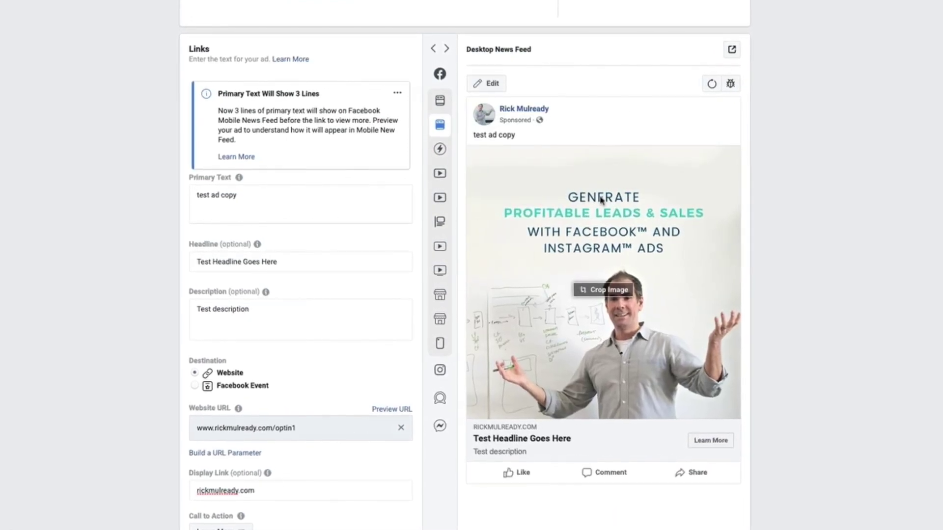
pyautogui.moveTo(442, 128)
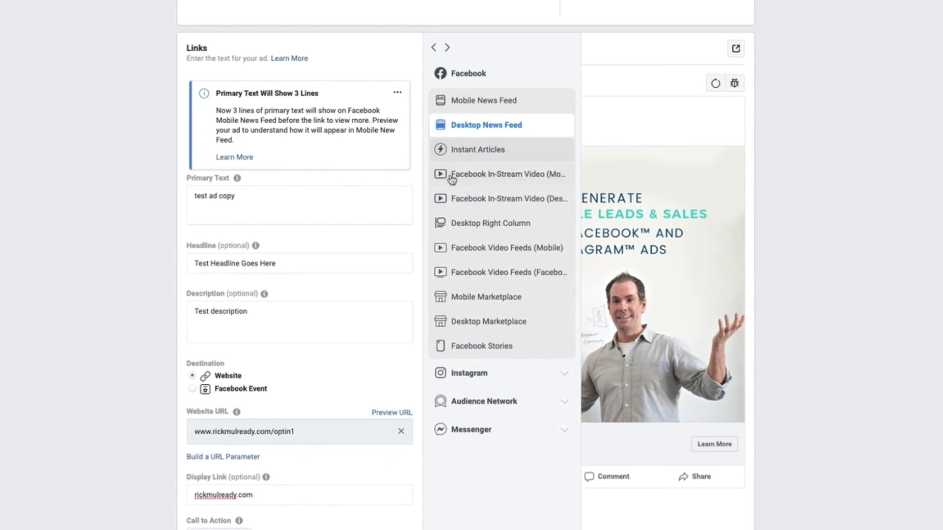
pyautogui.click(456, 225)
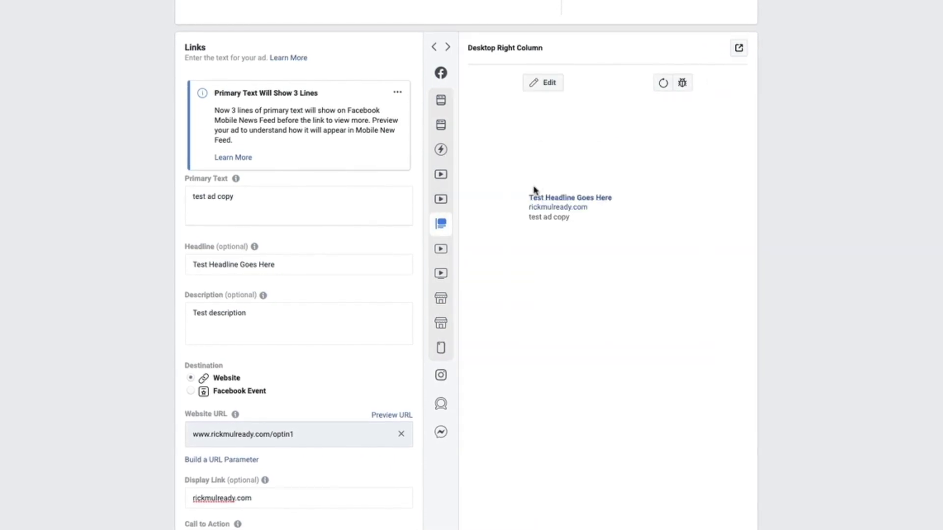